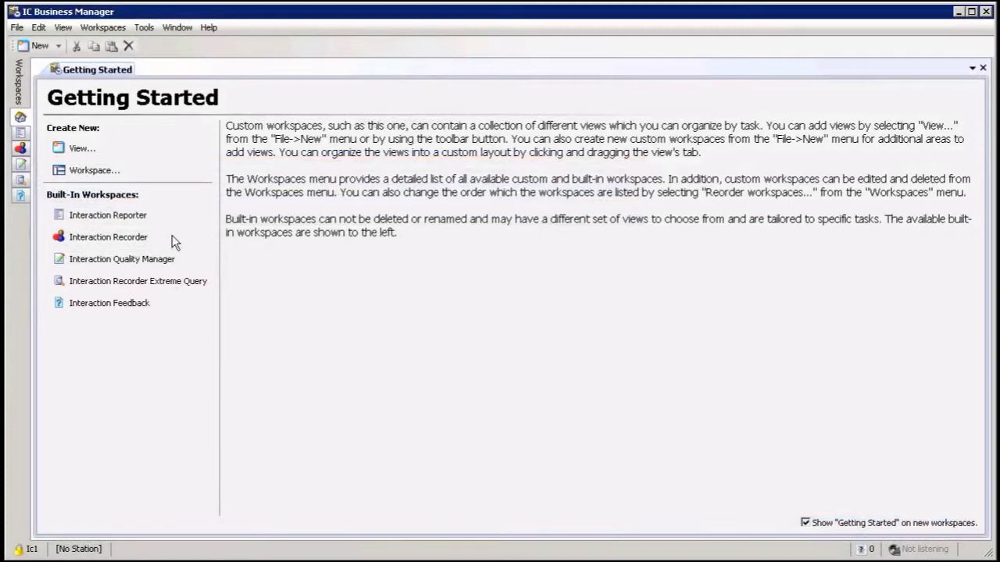
Create a new Workgroup Details view from the Interaction Supervisor product group.
left_click(59, 47)
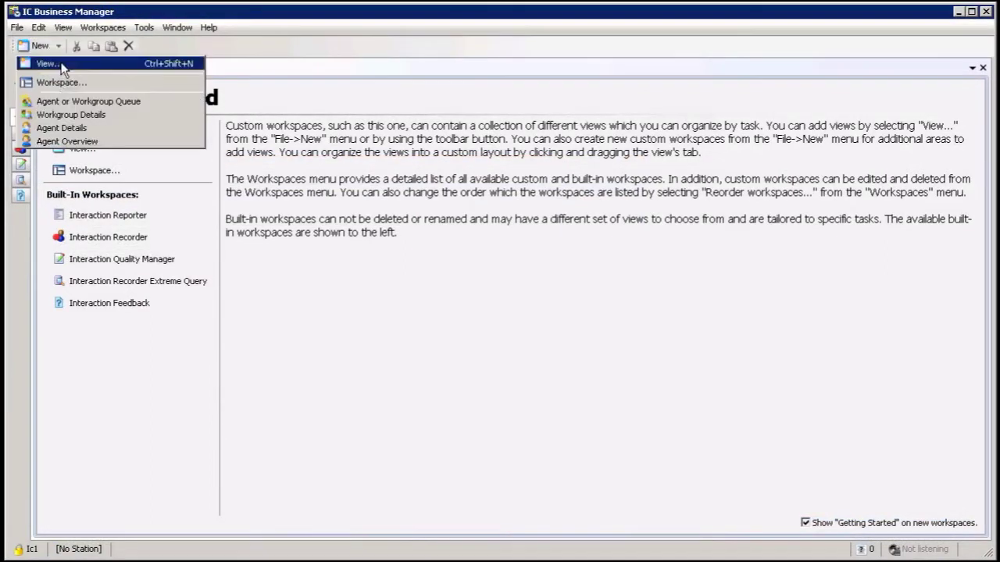
left_click(60, 64)
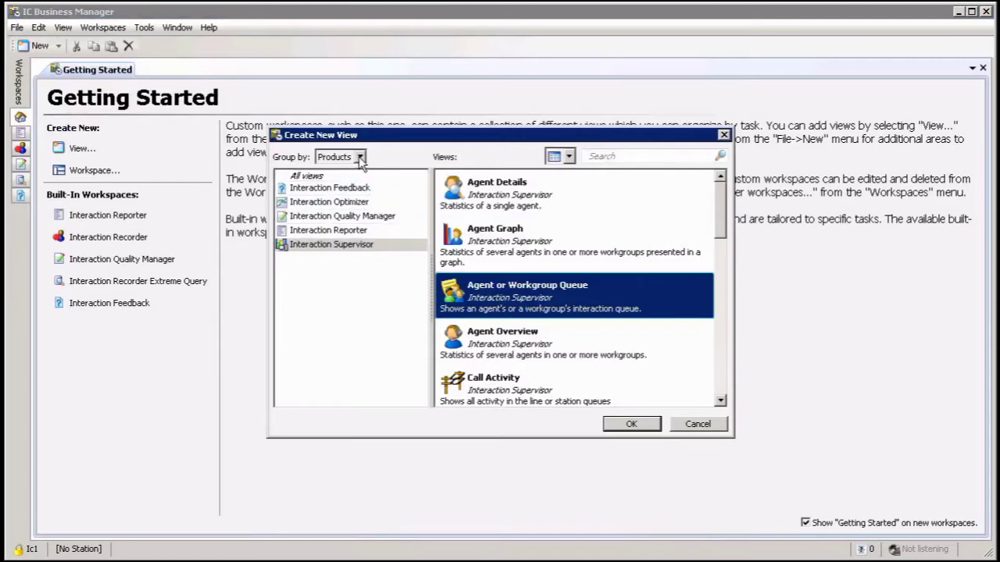
left_click(323, 244)
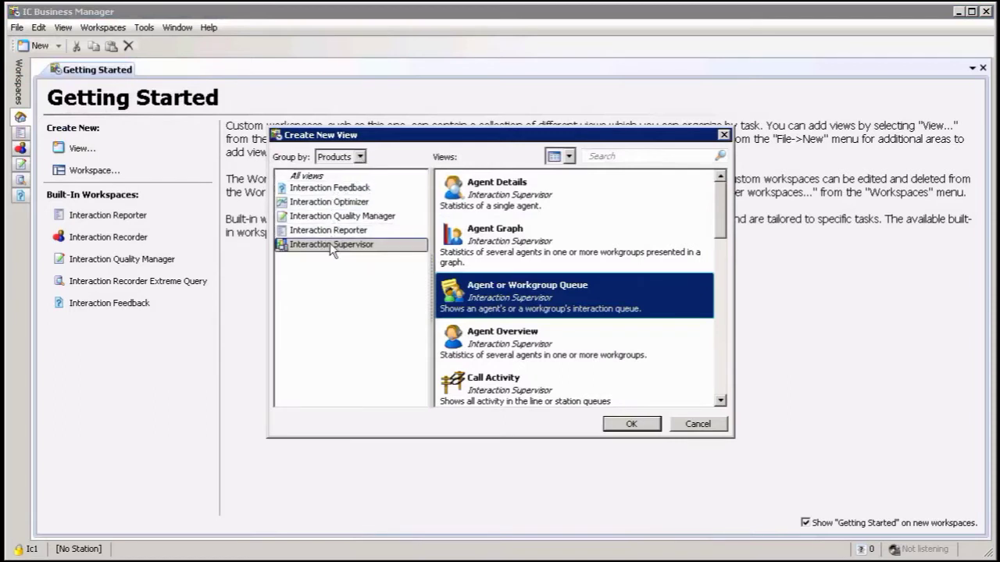
left_click(330, 243)
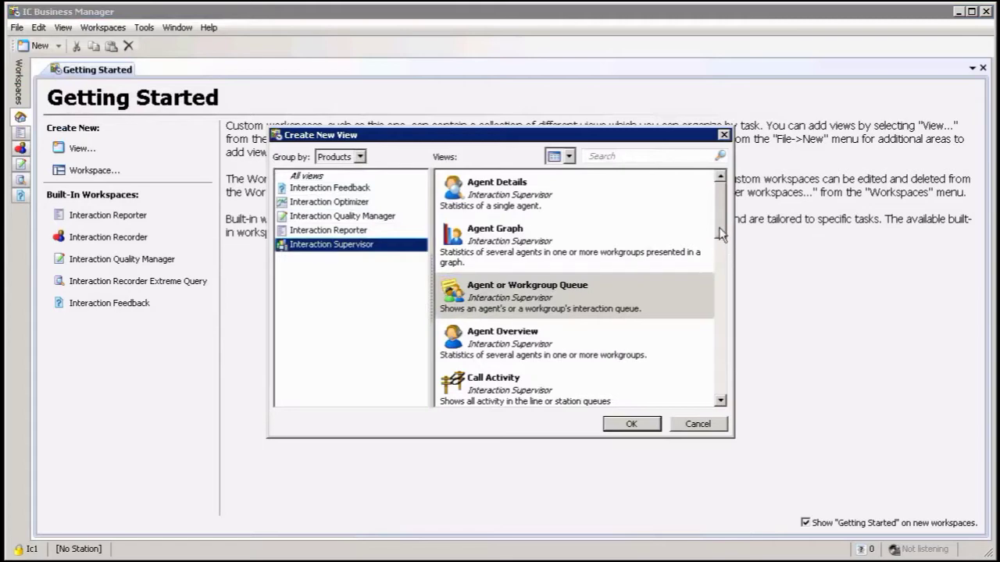
left_click_drag(721, 228, 722, 351)
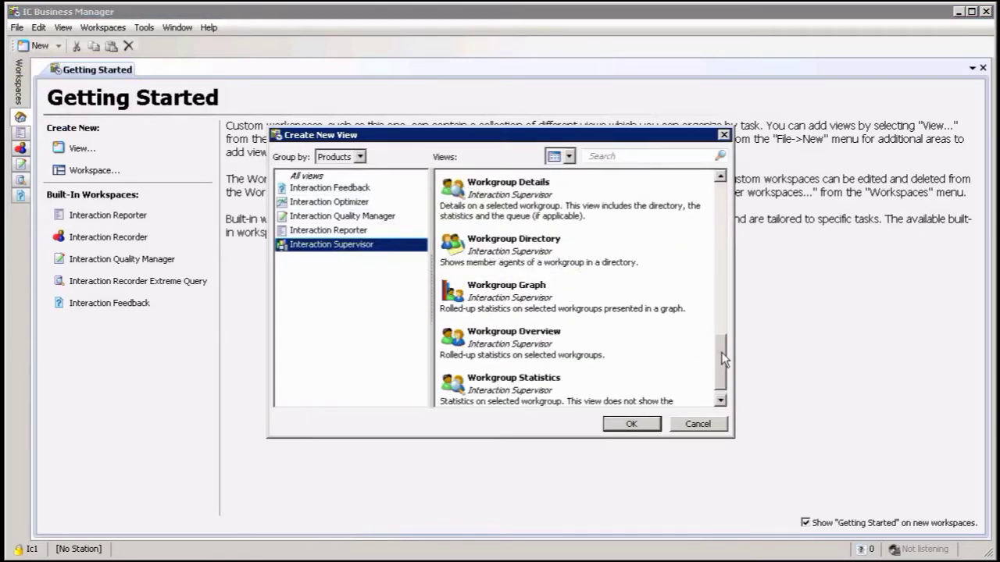
left_click(515, 202)
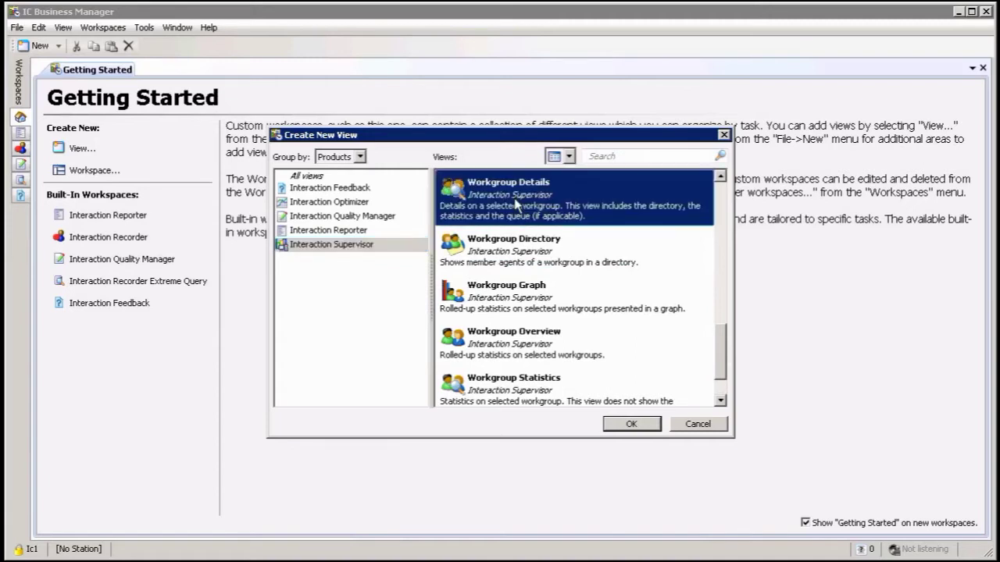
left_click(640, 422)
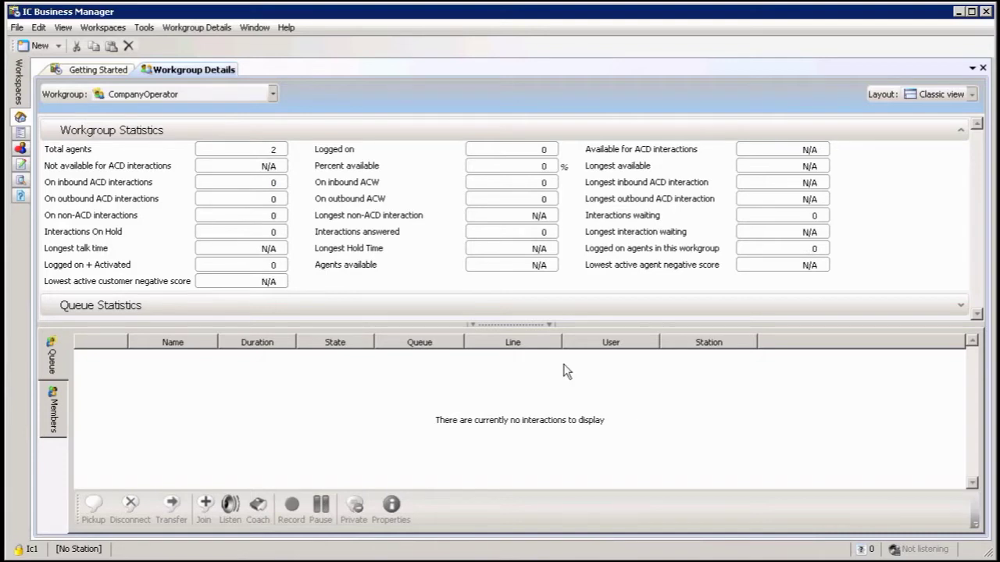
Display the Travel Services Corporate Travel workgroup and select the waiting call from Lobby in its queue.
left_click(273, 94)
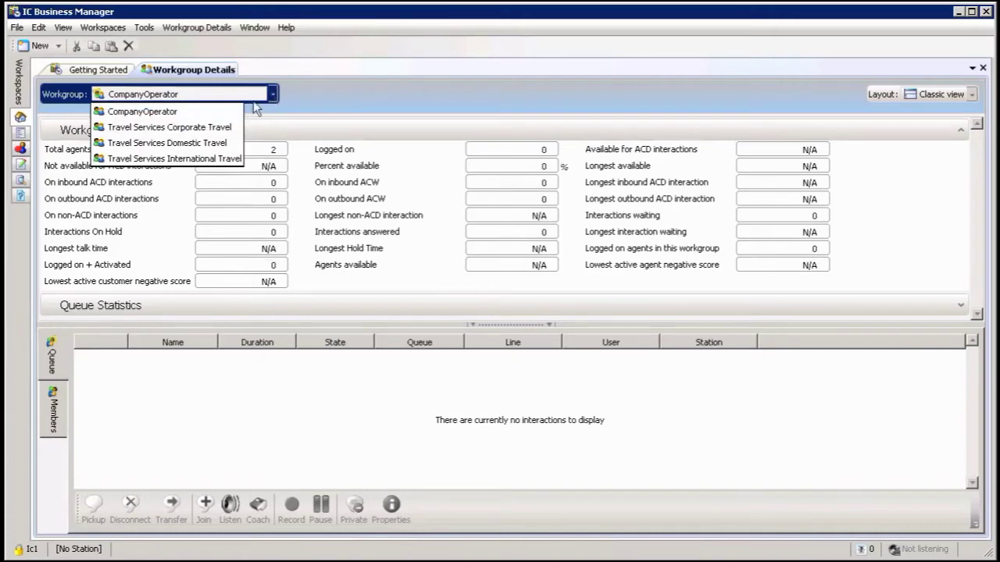
left_click(221, 129)
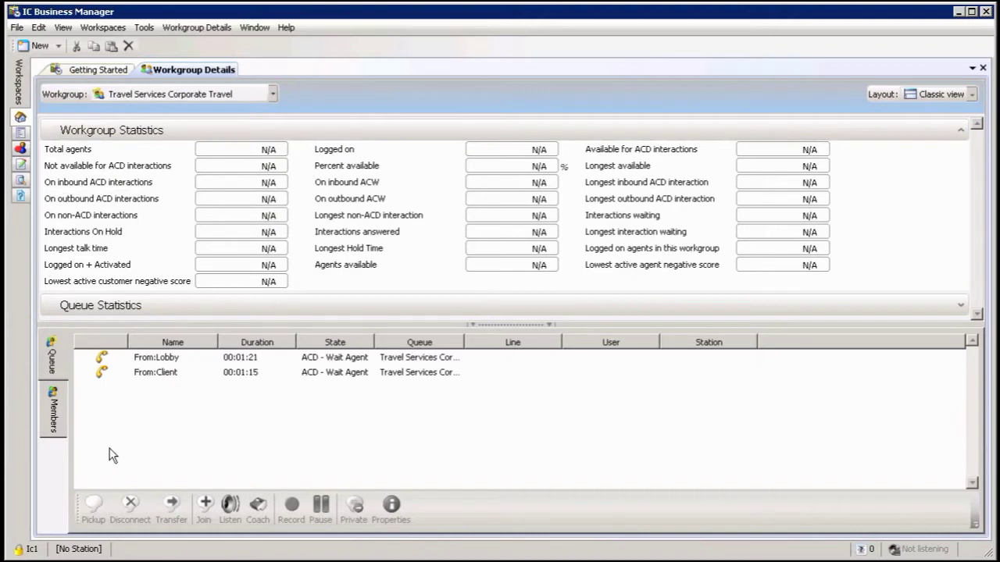
left_click(141, 358)
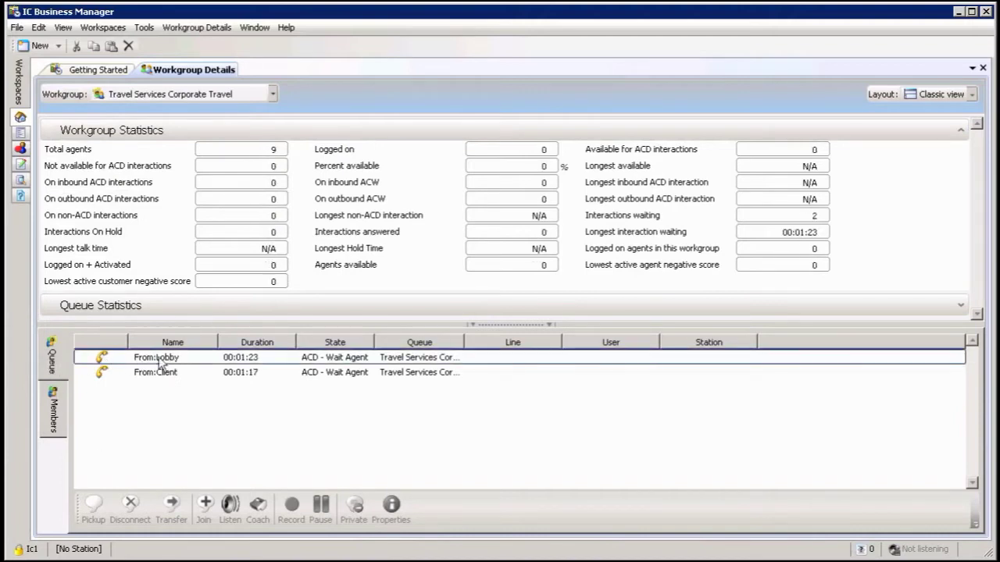
left_click(201, 438)
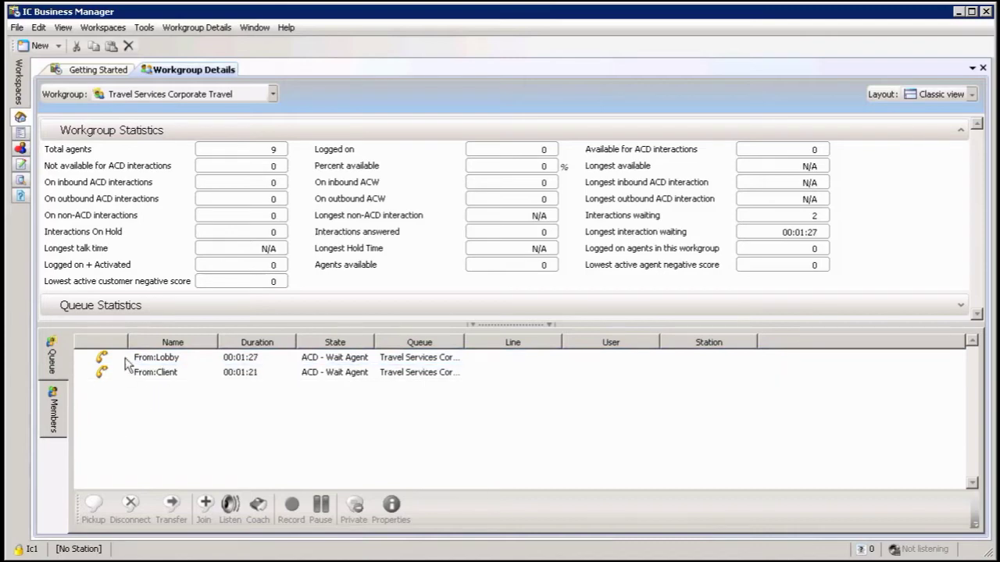
left_click(175, 359)
left_click(177, 361)
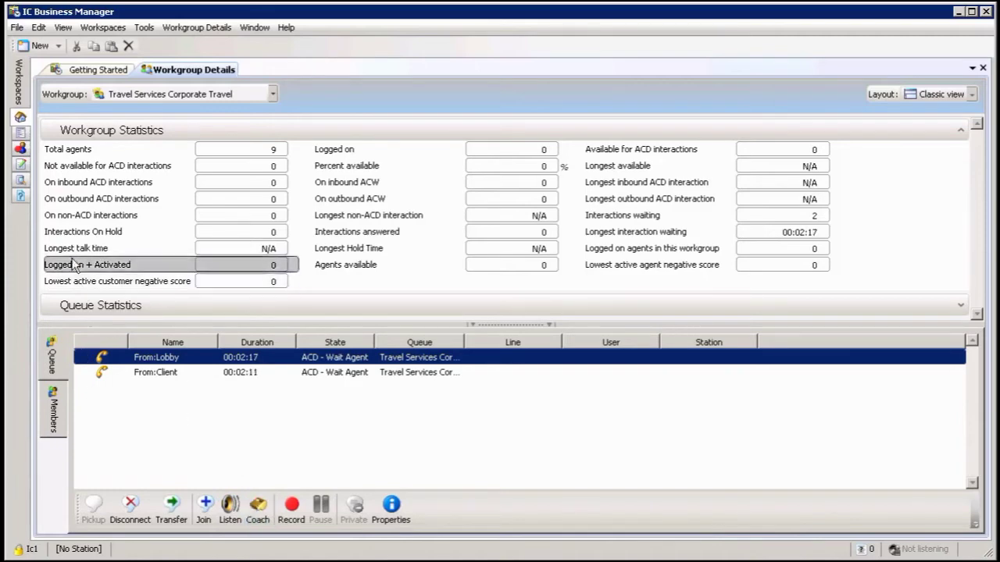
Show the workgroup's members and deactivate the seventh listed agent through the workgroup activations of Travel Services Corporate Travel.
left_click(56, 413)
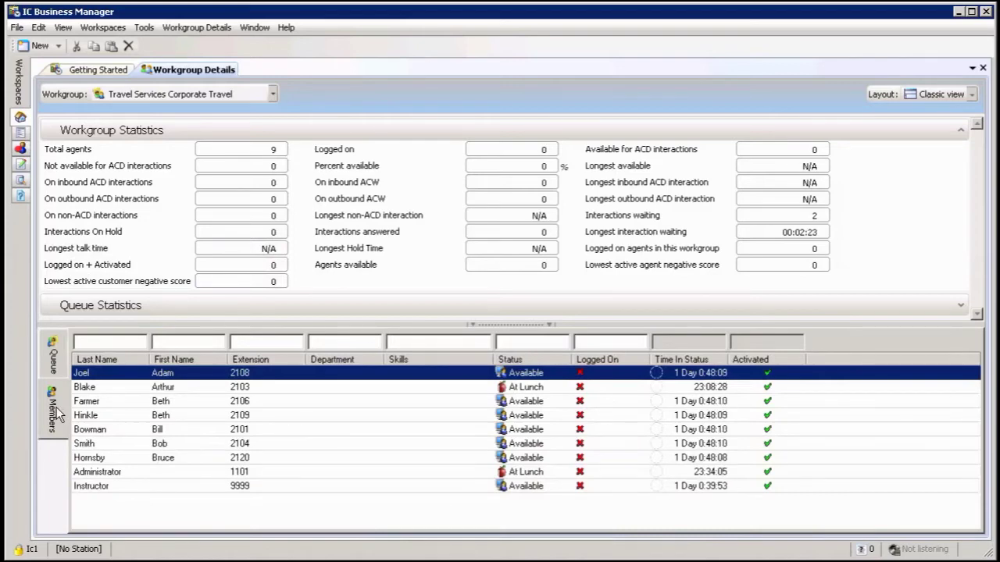
right_click(364, 404)
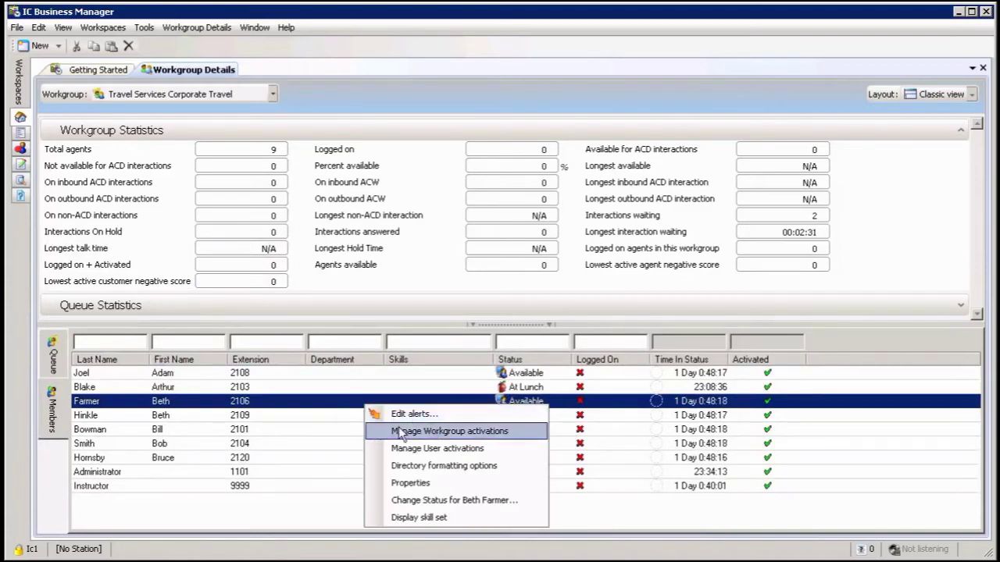
left_click(467, 431)
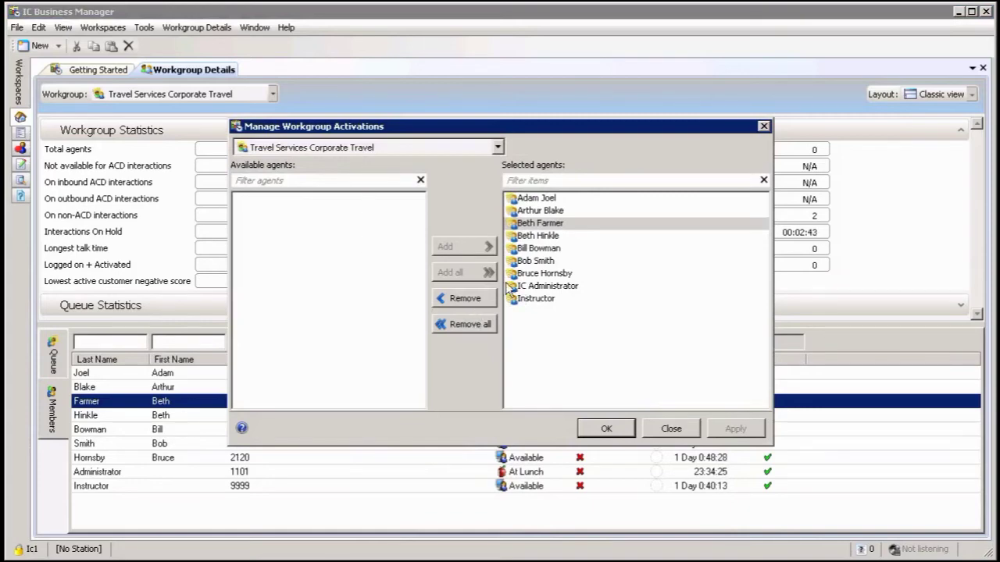
left_click(550, 278)
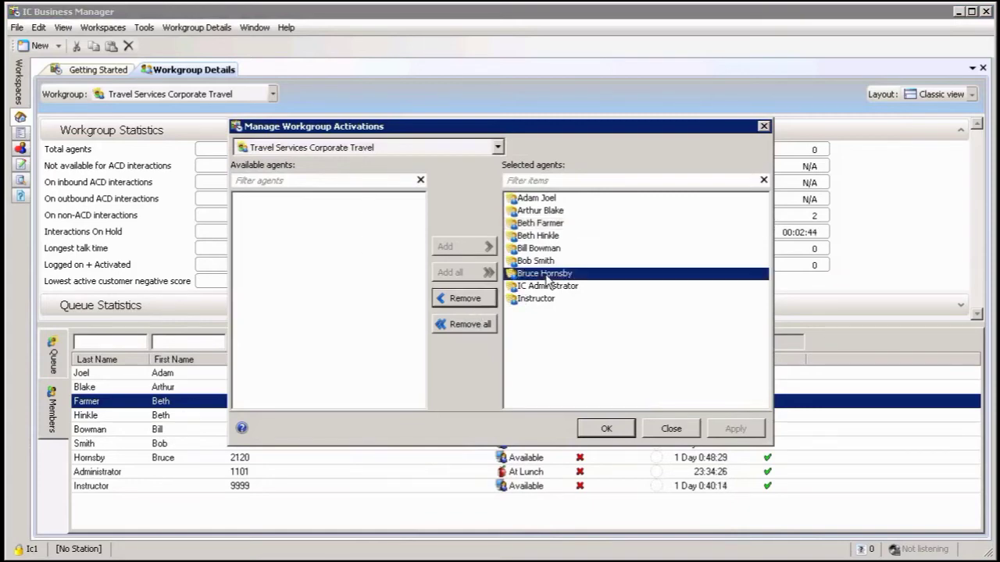
left_click(466, 298)
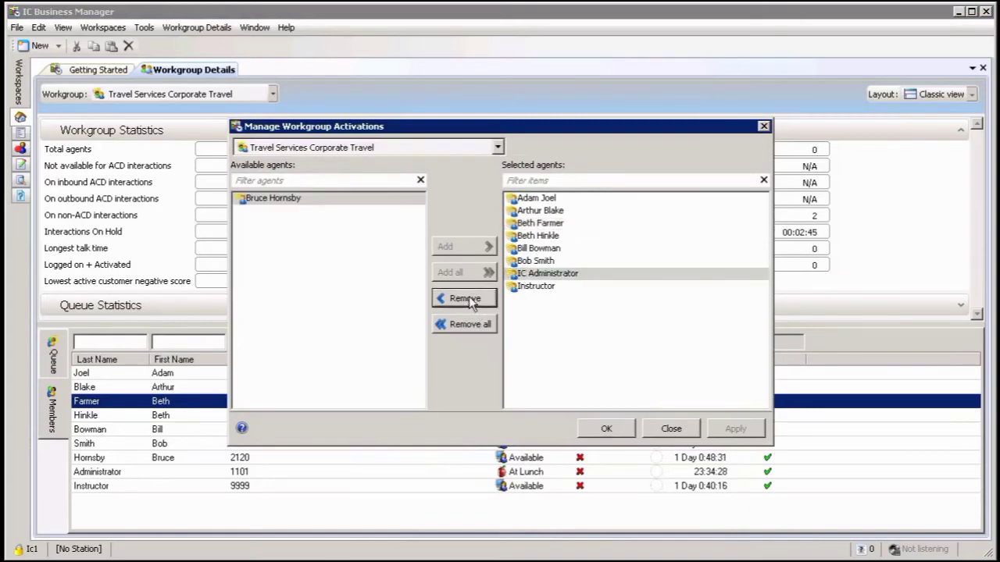
left_click(605, 428)
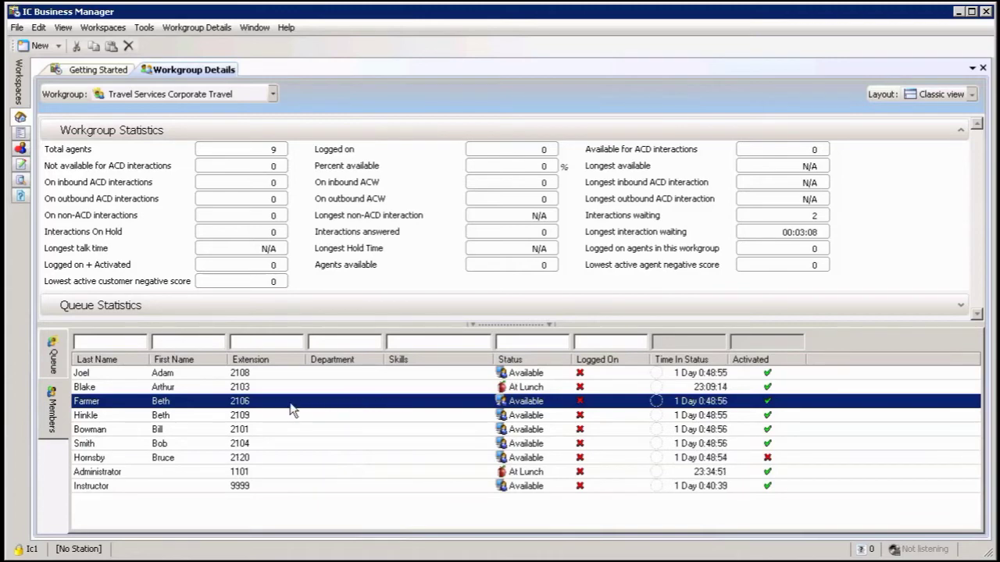
Deactivate the fourth listed member from Travel Services Corporate Travel through that agent's user activations.
left_click(354, 416)
right_click(354, 422)
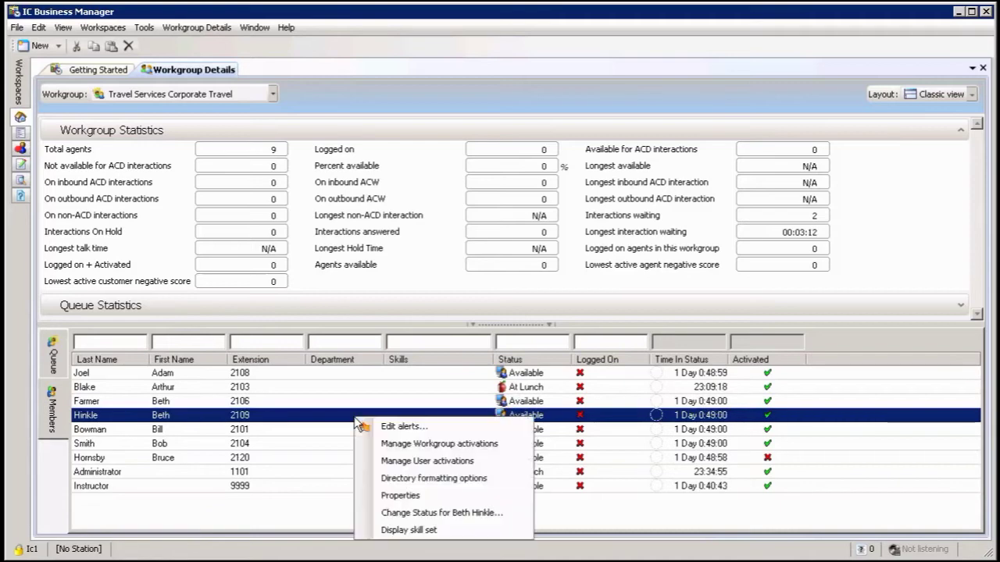
left_click(442, 461)
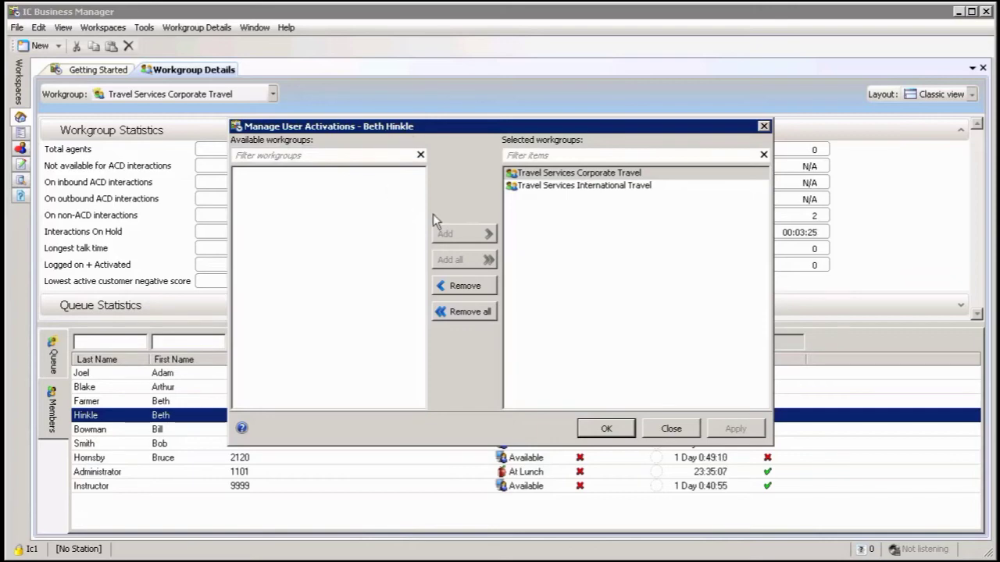
left_click(576, 174)
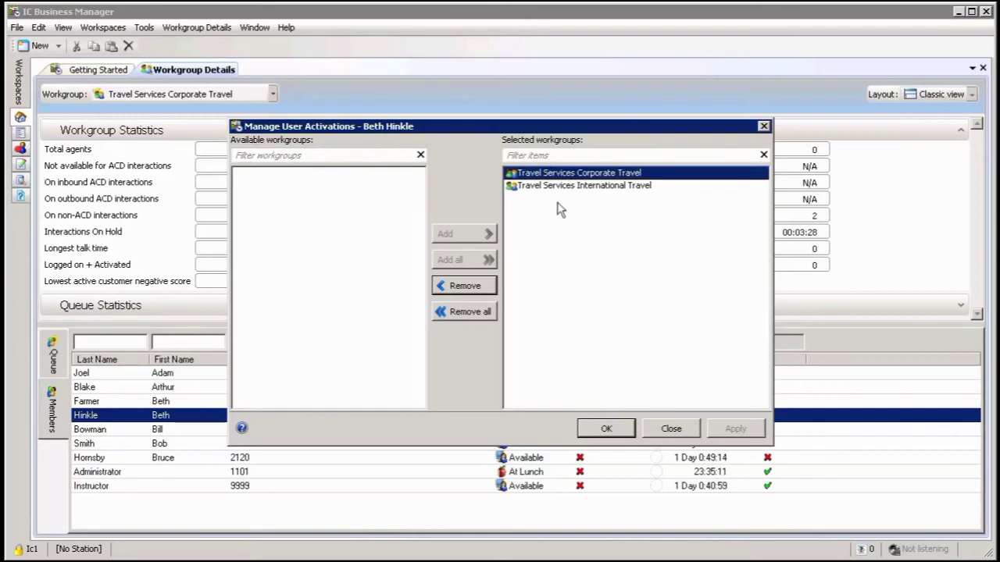
left_click(473, 286)
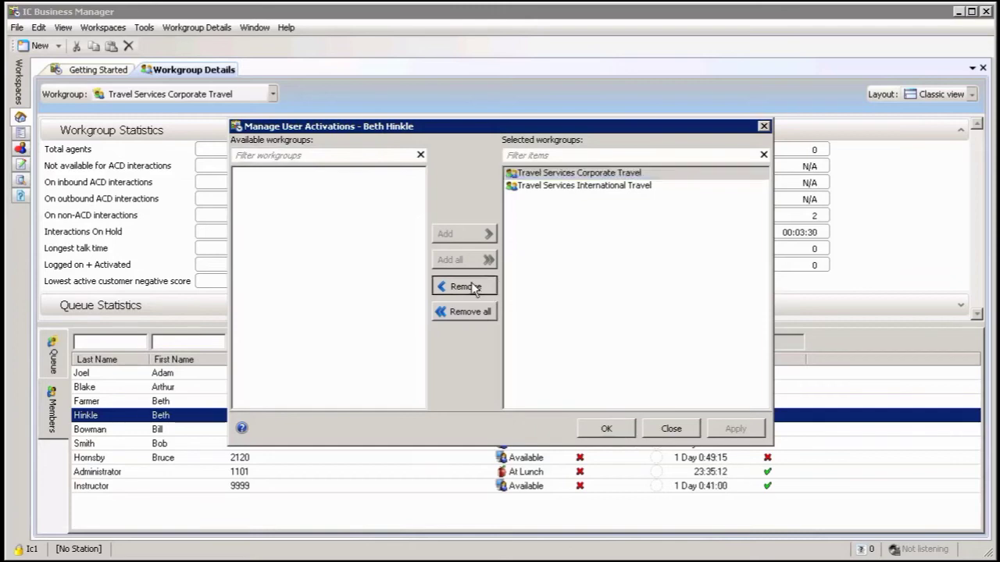
left_click(606, 429)
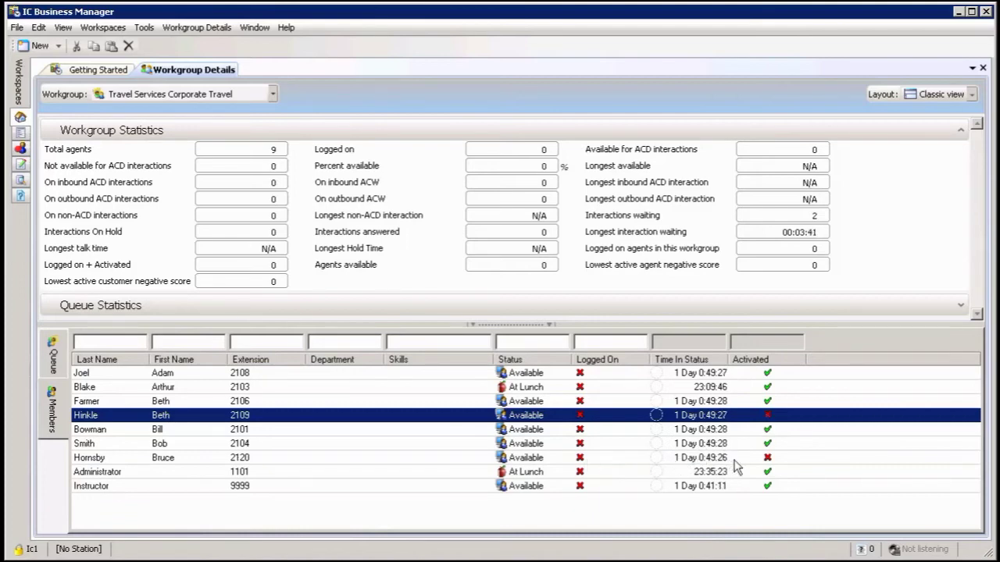
Reactivate the seventh listed member in Travel Services Corporate Travel through that agent's user activations.
left_click(329, 459)
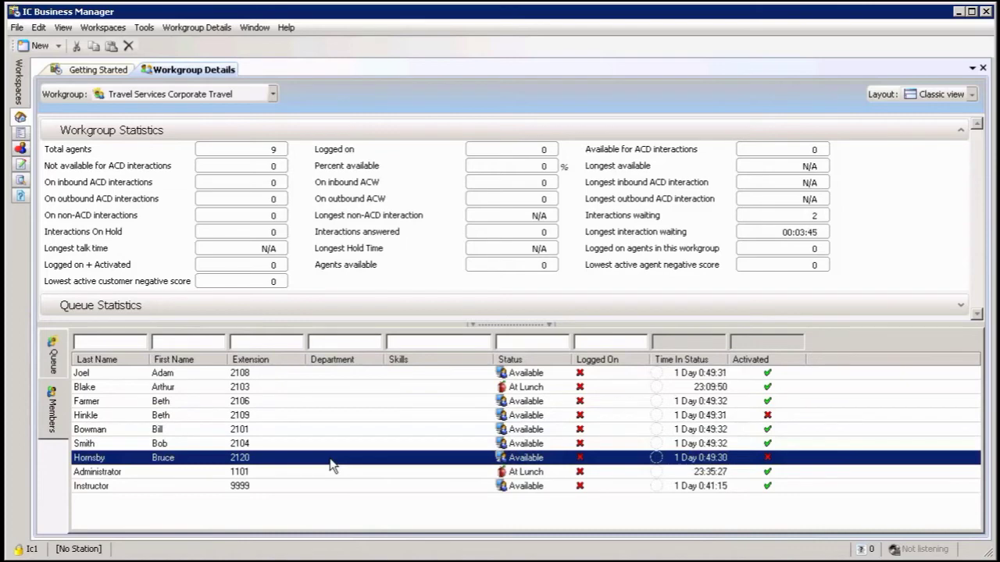
right_click(330, 460)
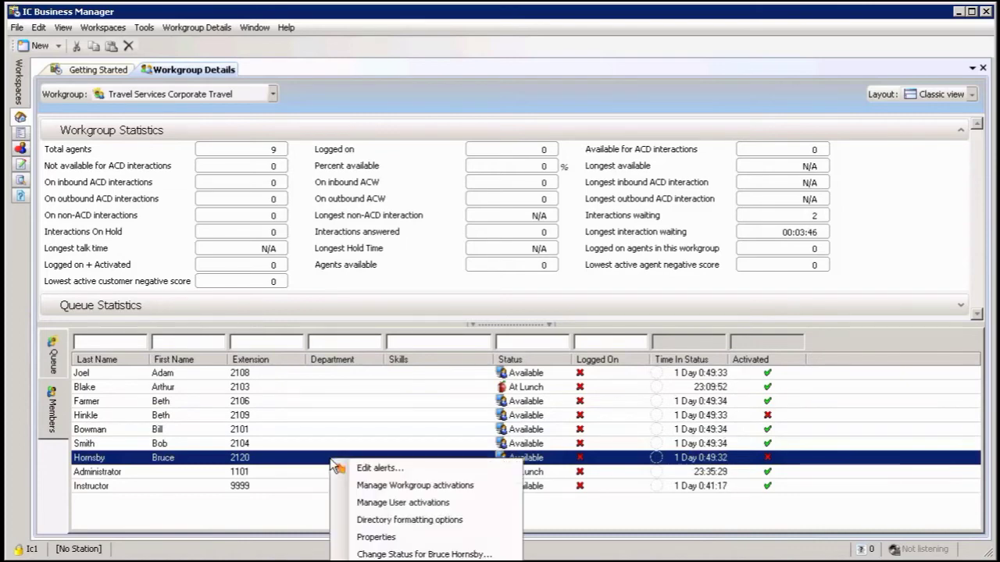
left_click(390, 502)
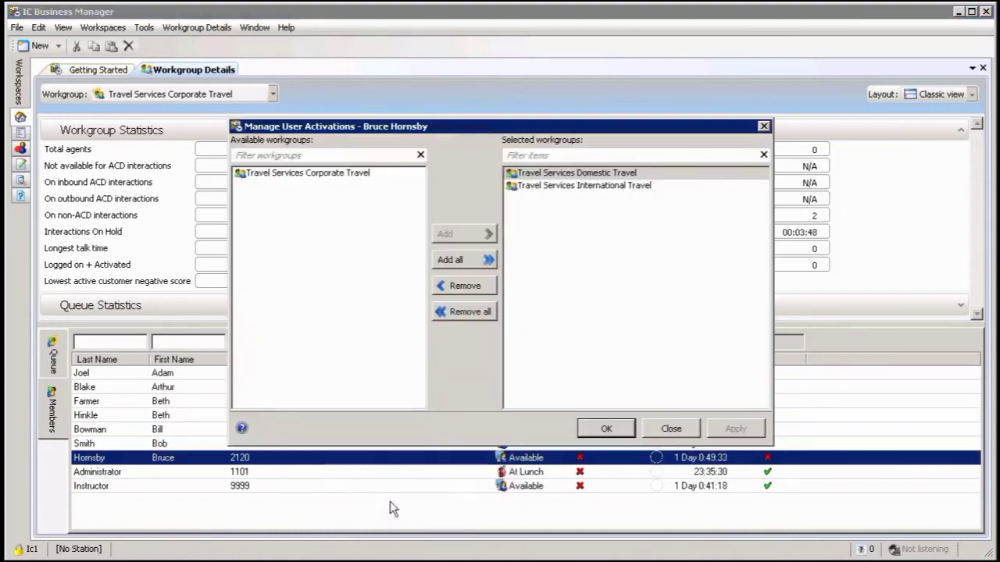
left_click(363, 175)
left_click(453, 239)
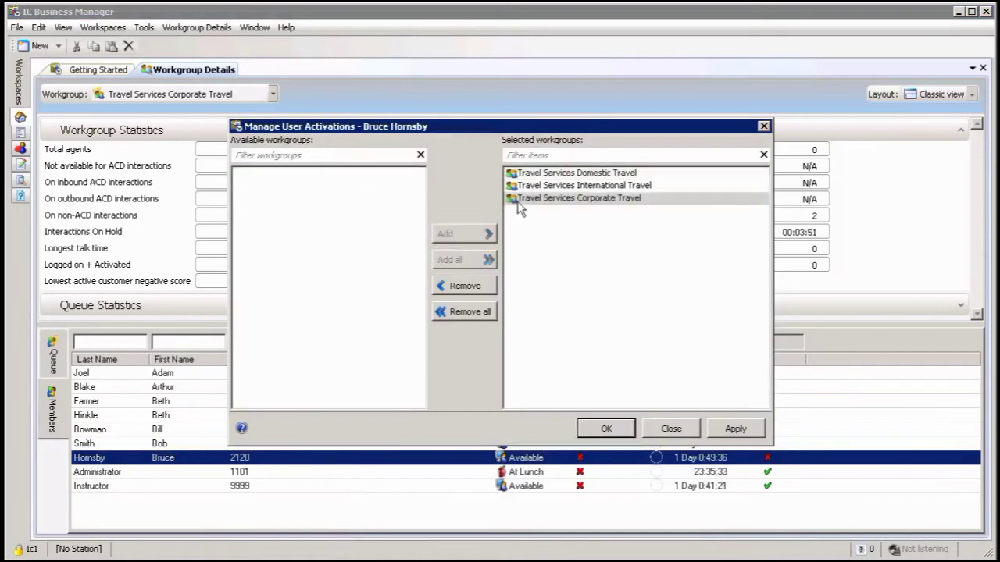
left_click(607, 428)
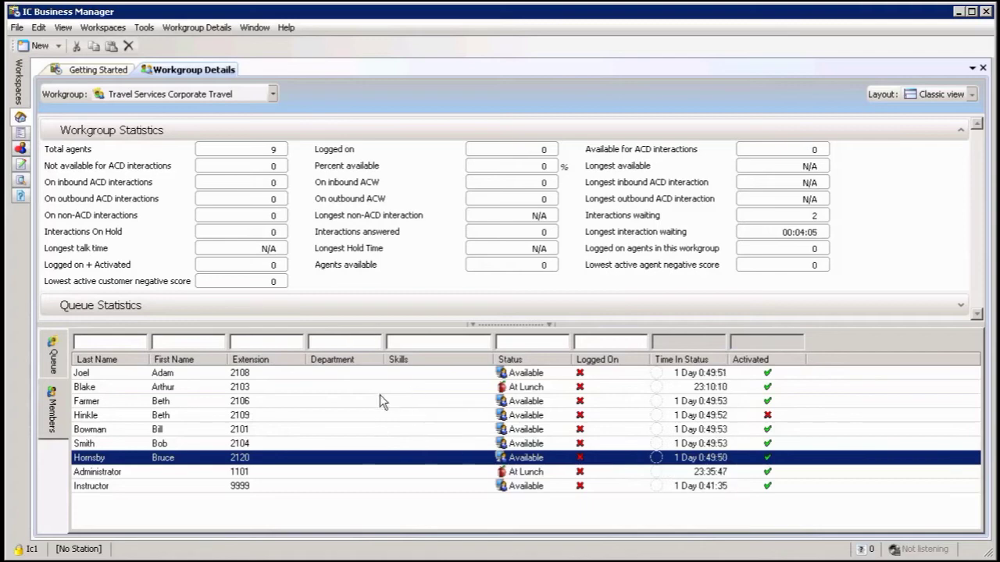
Change the status of the second listed member, who is at lunch, to Available.
left_click(525, 392)
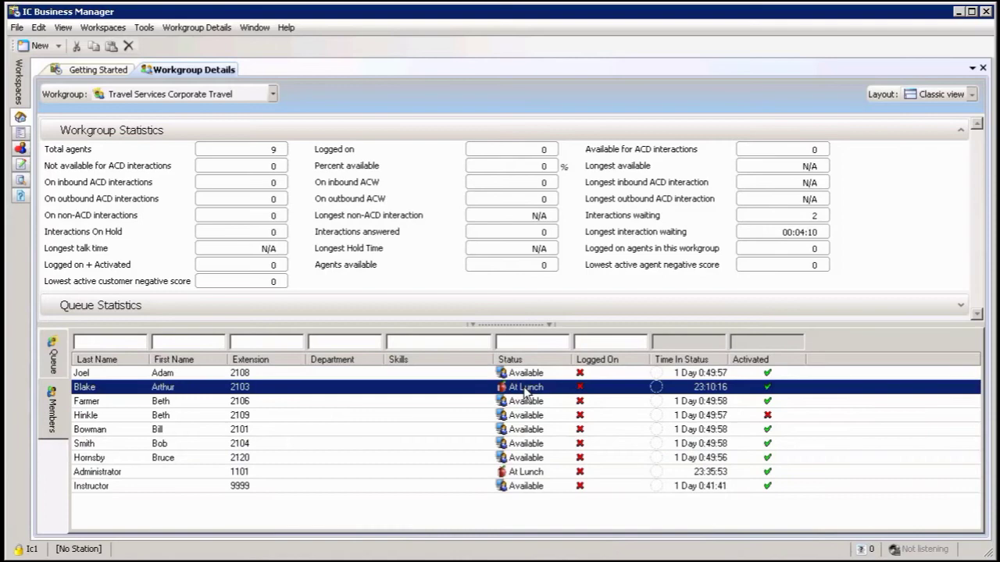
right_click(526, 392)
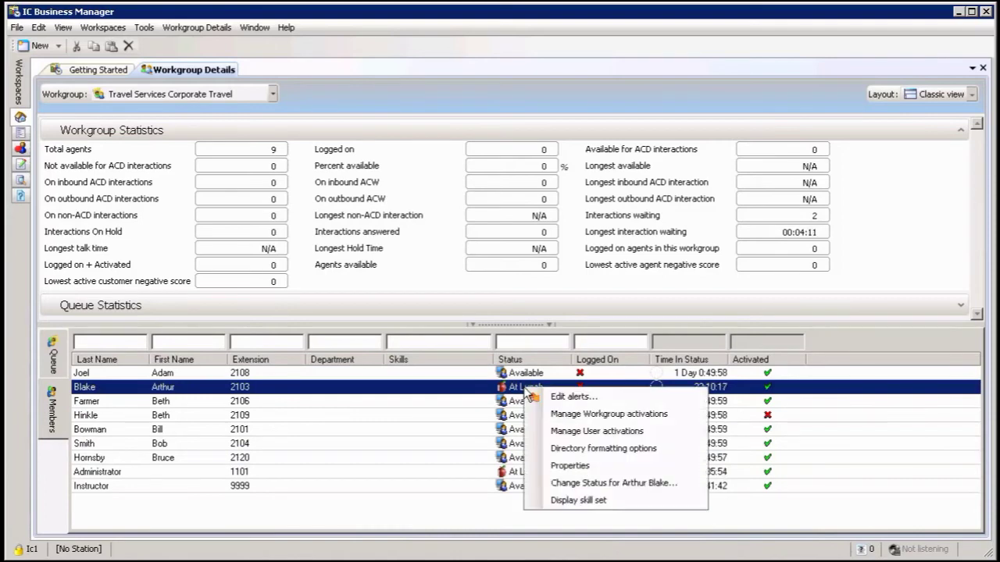
left_click(606, 484)
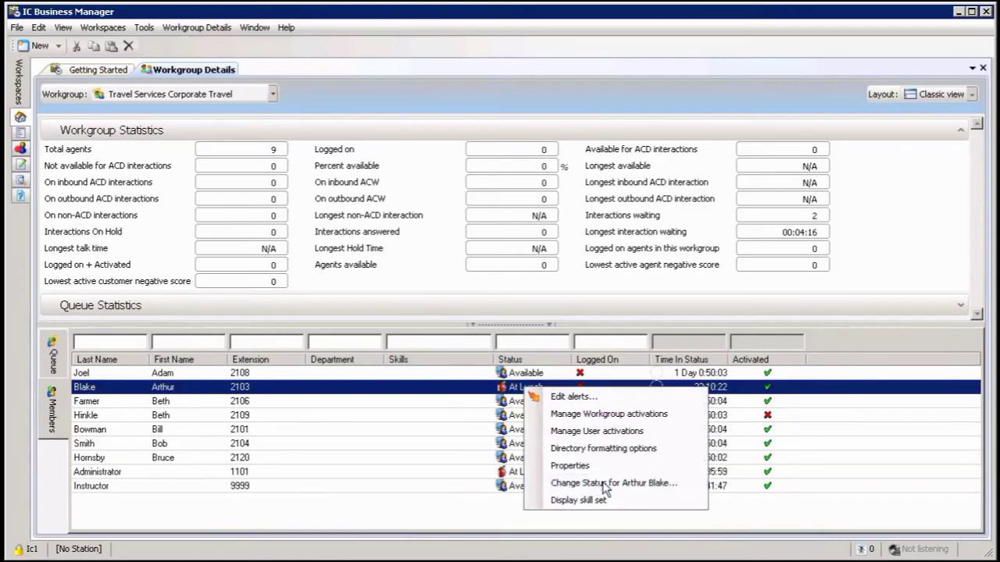
left_click(626, 225)
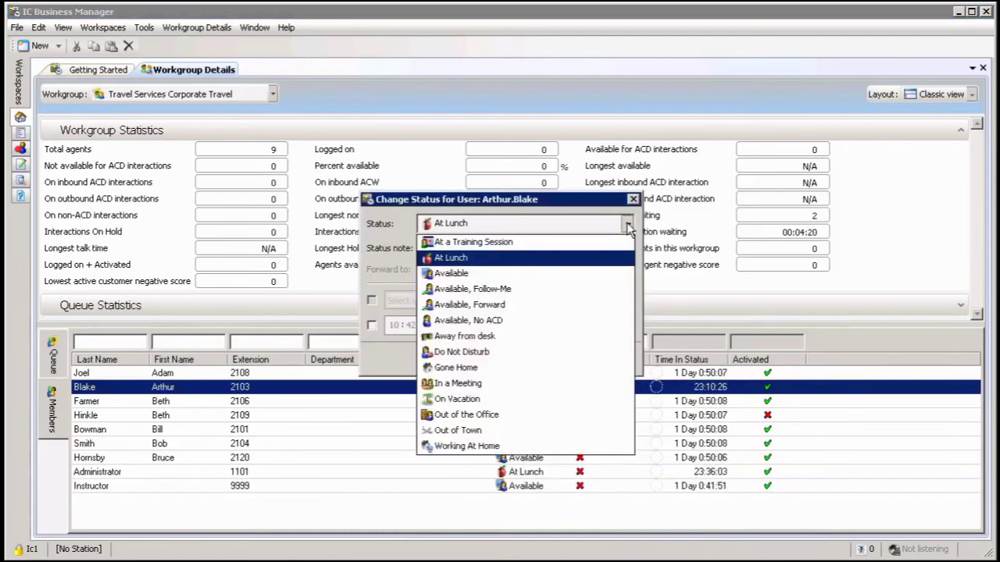
left_click(472, 273)
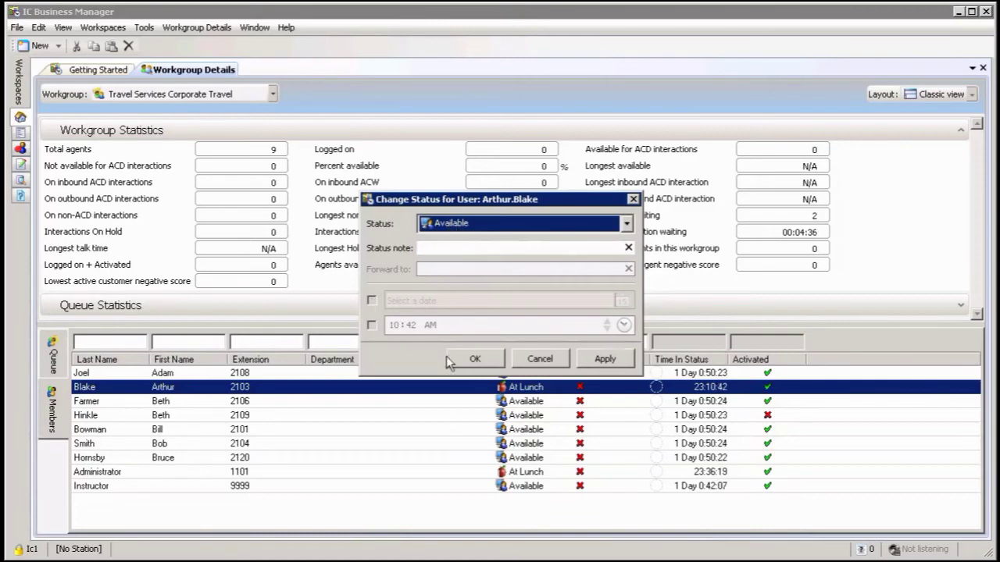
left_click(470, 359)
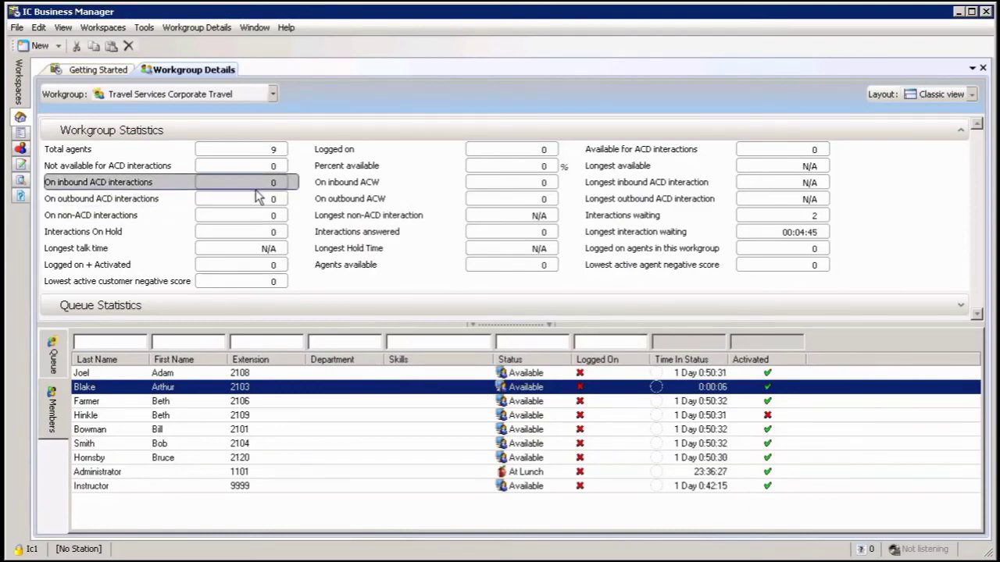
Create a new Agent or Workgroup Queue view from the Interaction Supervisor views.
left_click(59, 46)
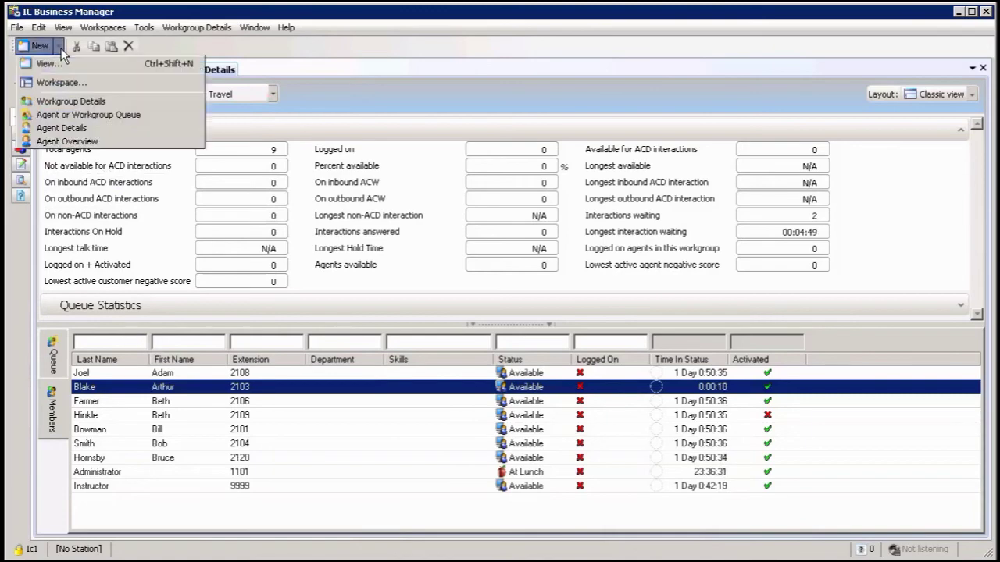
left_click(62, 69)
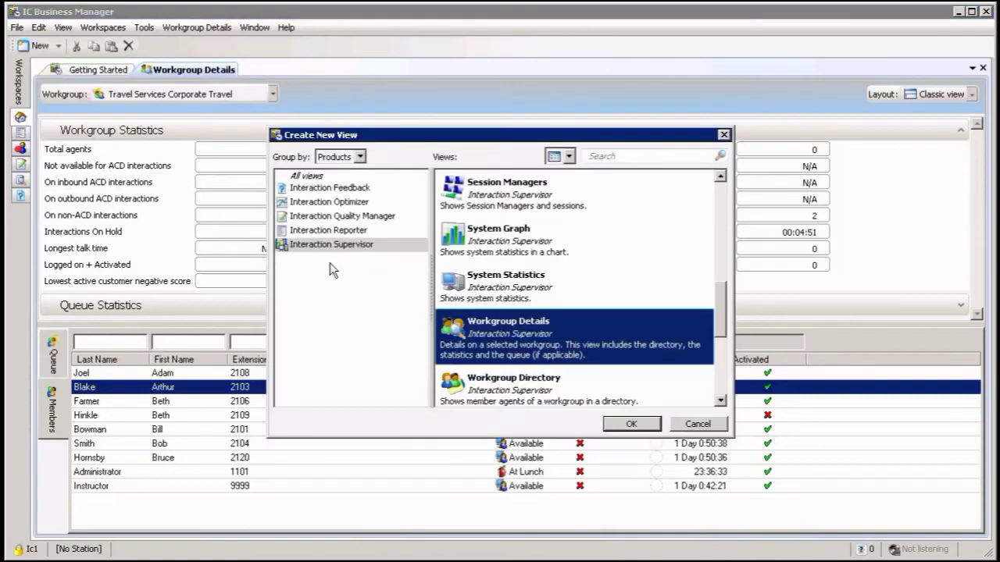
left_click_drag(727, 320, 729, 223)
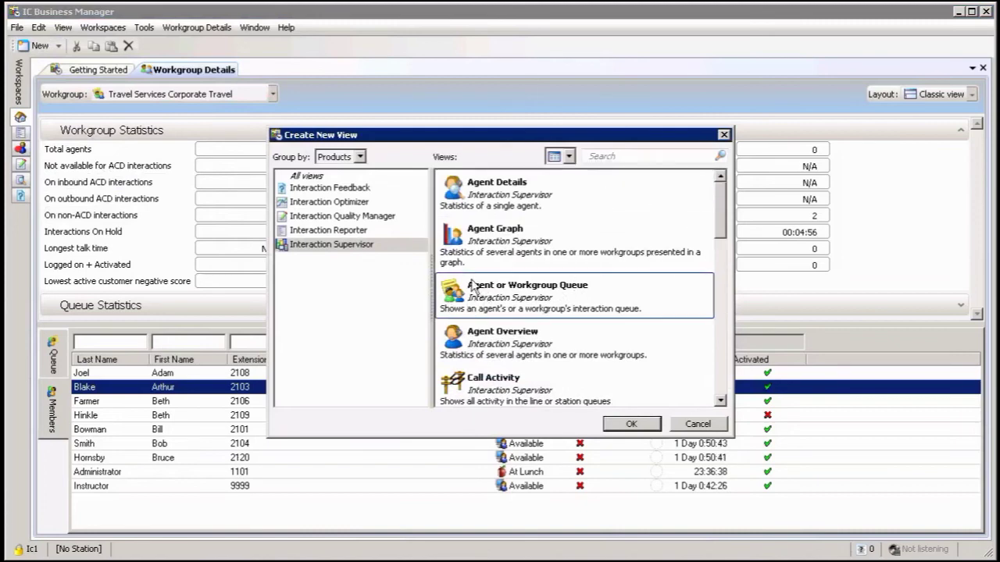
left_click(536, 293)
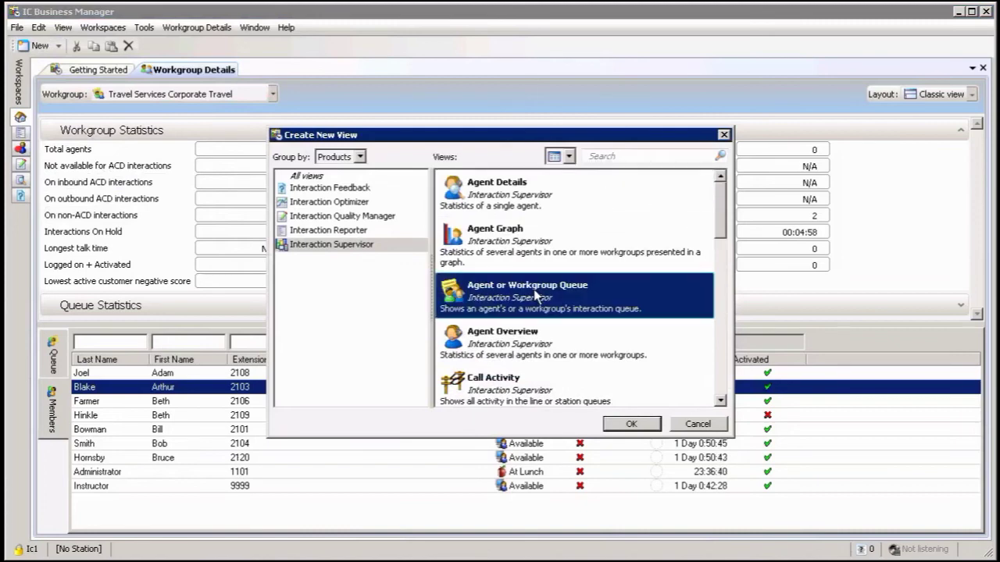
left_click(614, 424)
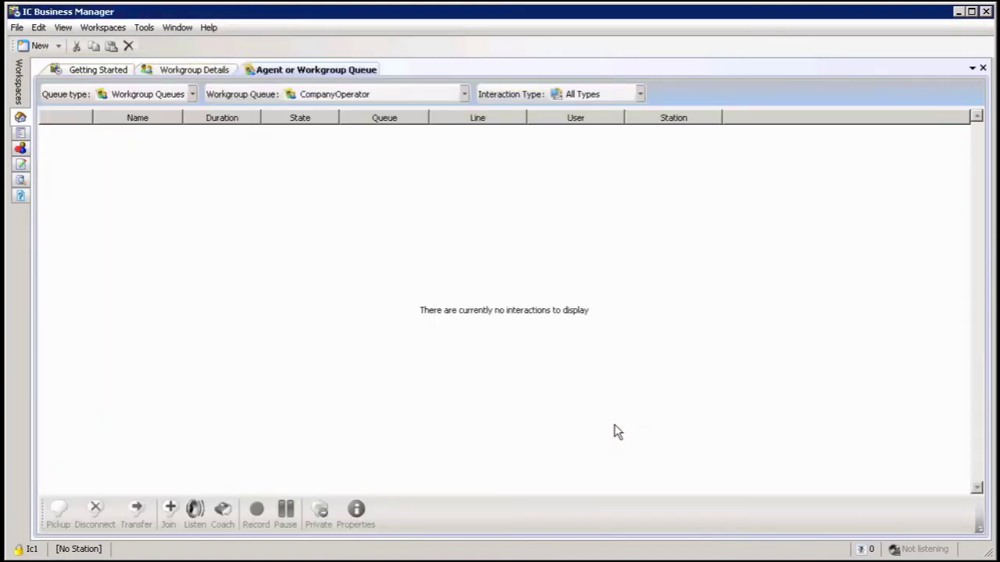
Display the Travel Services Corporate Travel workgroup queue, check the available interaction types, and select the waiting call from Client.
left_click(193, 97)
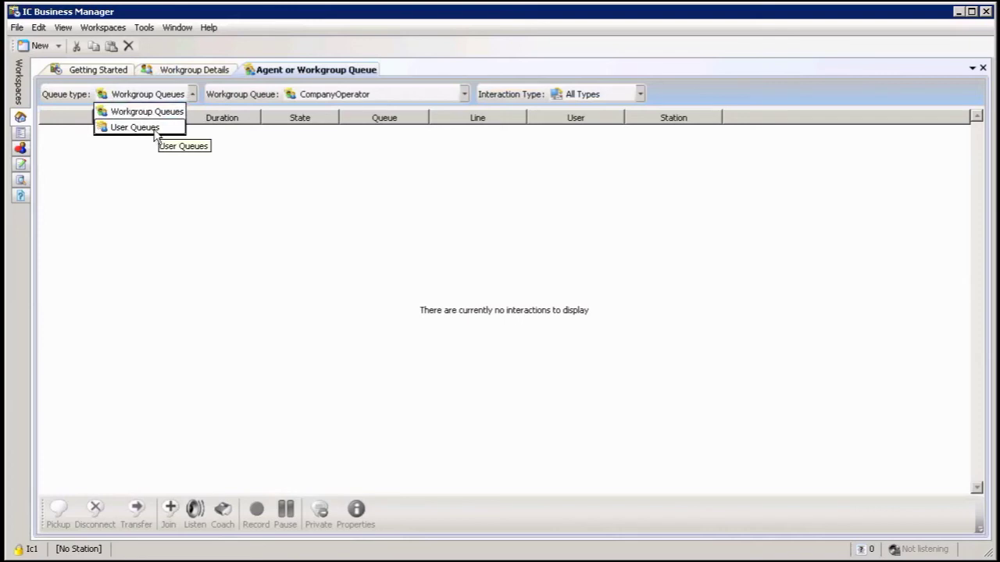
left_click(176, 168)
left_click(464, 94)
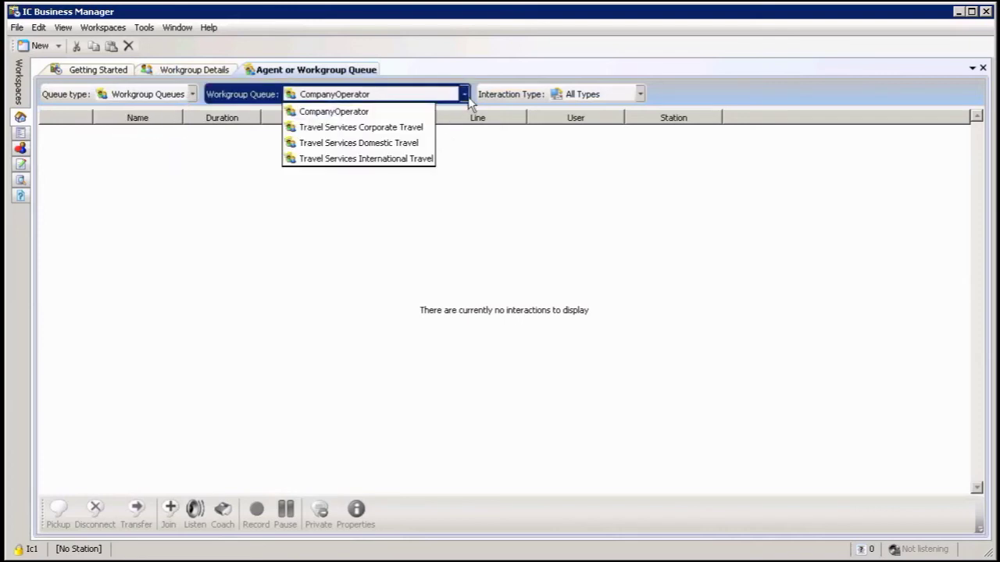
left_click(385, 127)
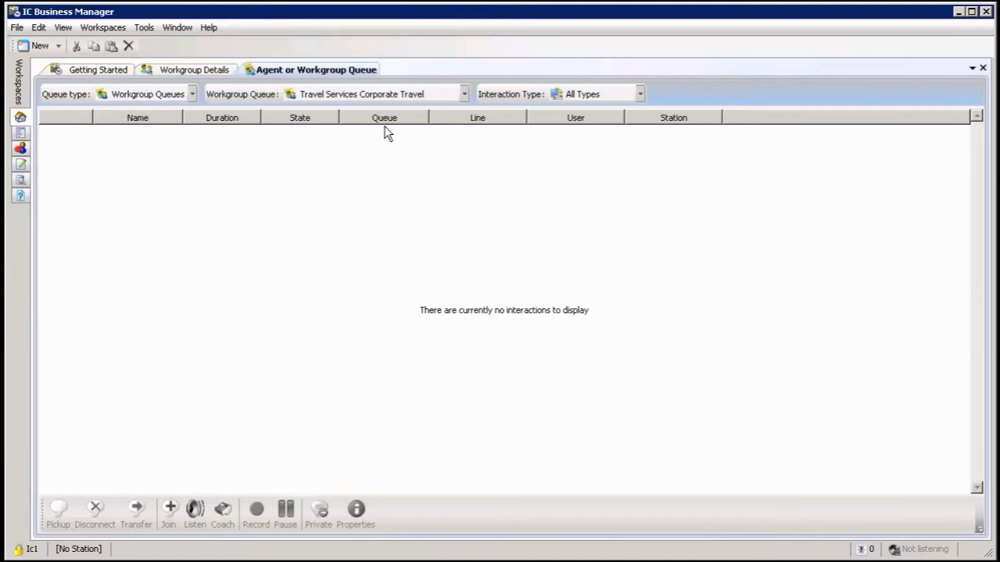
left_click(639, 94)
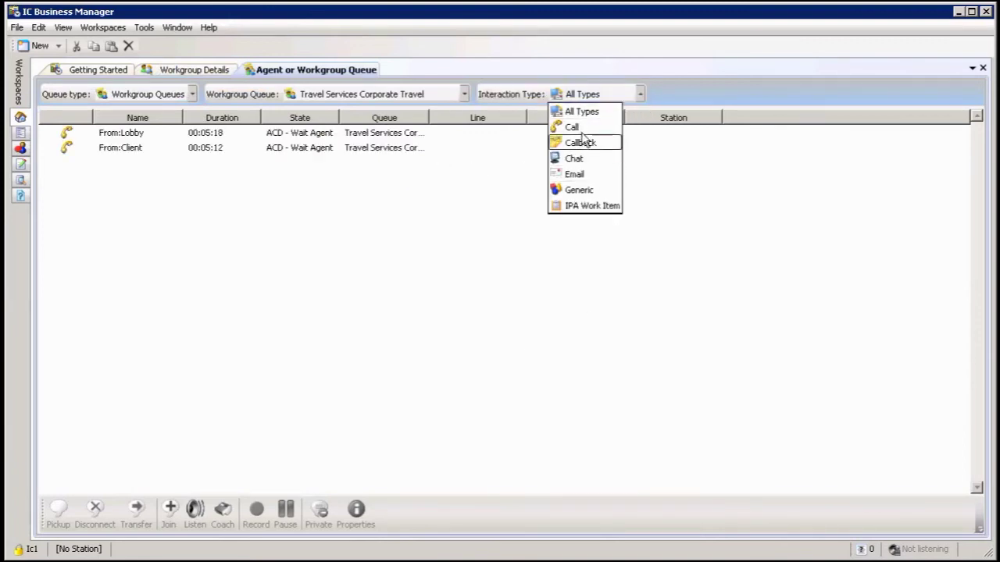
left_click(557, 238)
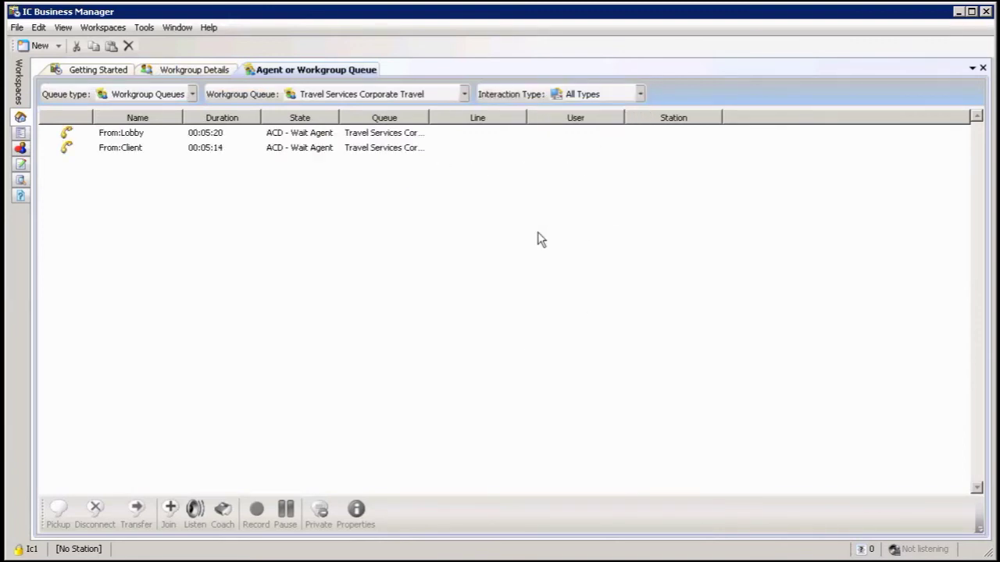
left_click(133, 149)
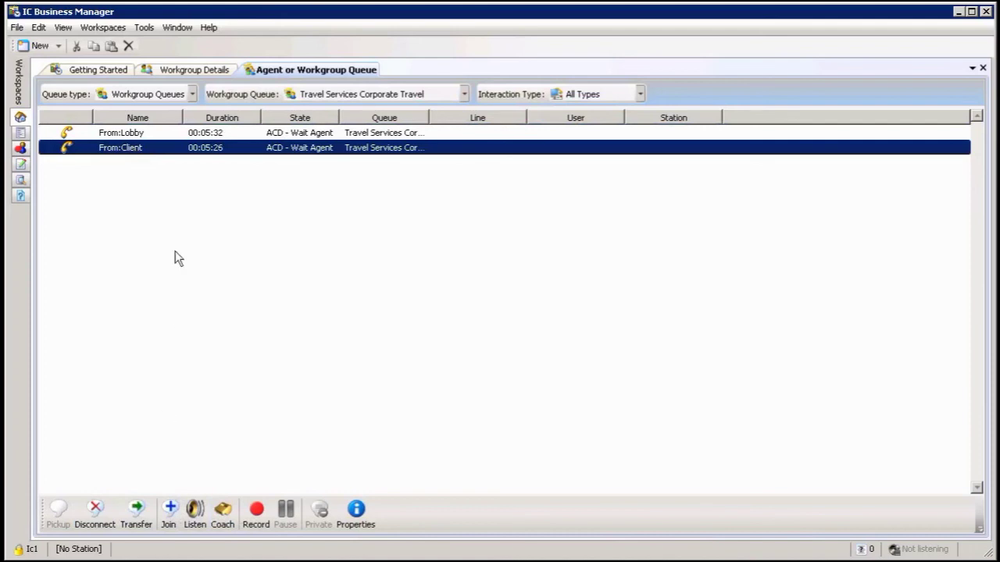
Switch the queue type to User Queues, show the twelfth listed agent's queue, and return to the Workgroup Details view.
left_click(192, 94)
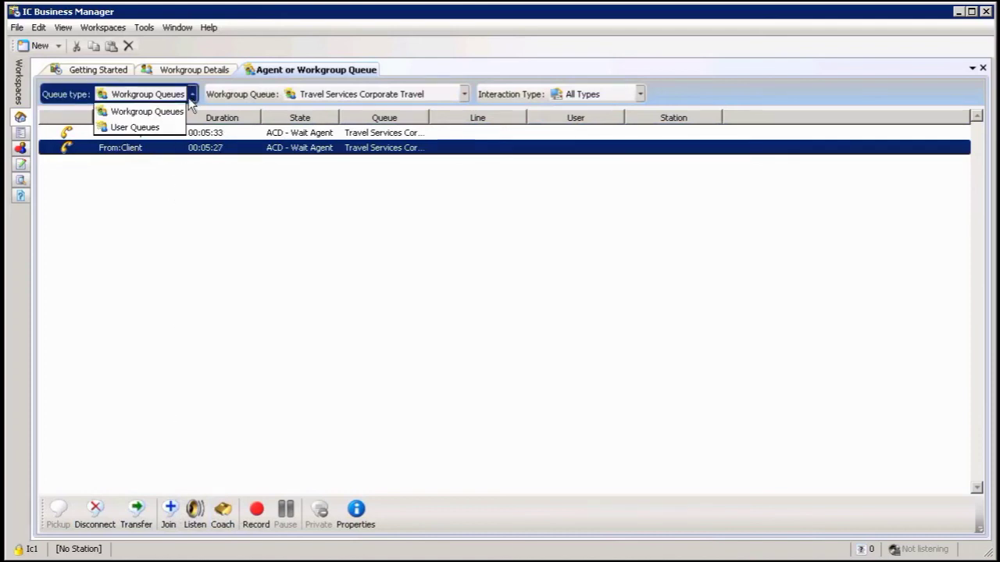
left_click(154, 130)
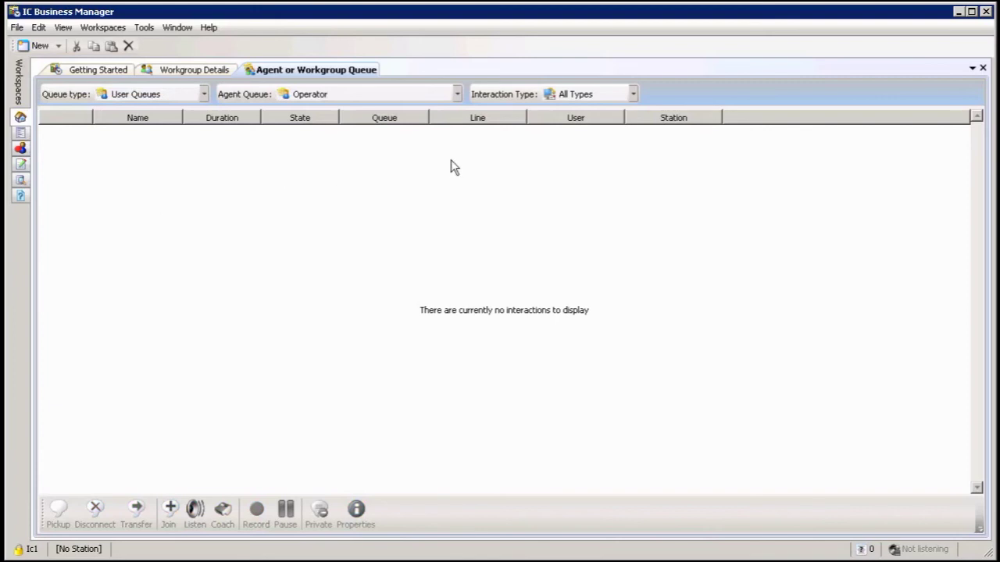
left_click(456, 94)
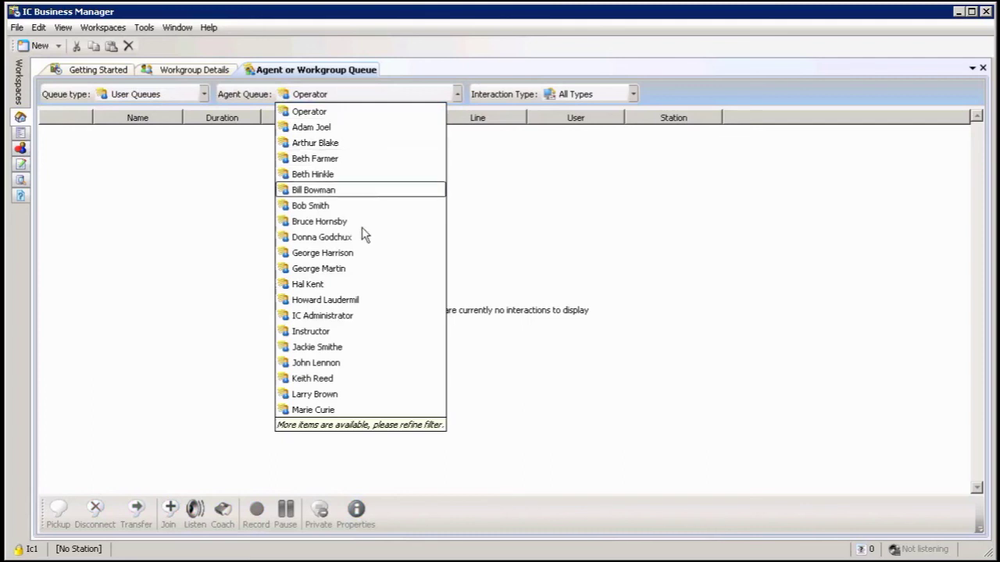
left_click(343, 286)
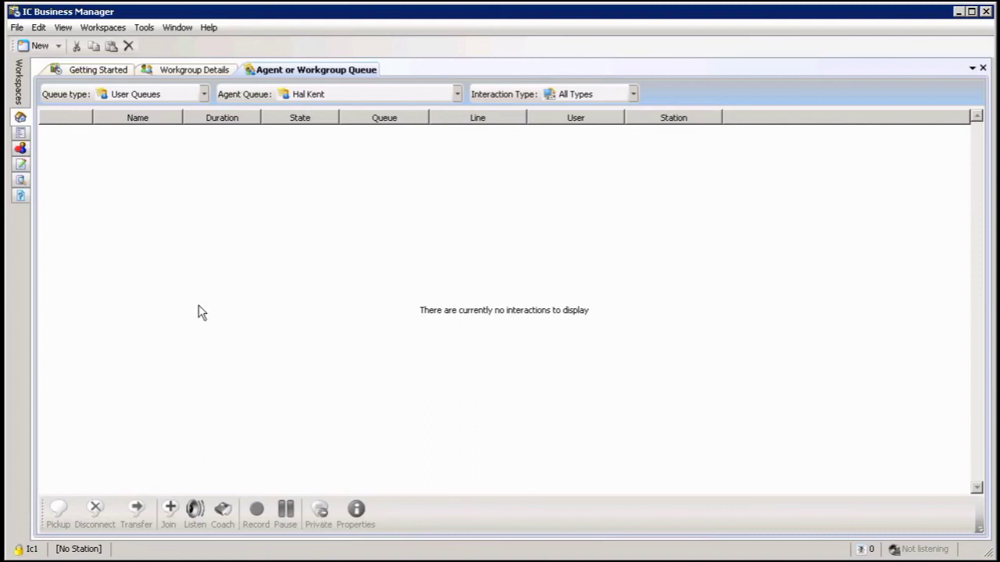
left_click(177, 73)
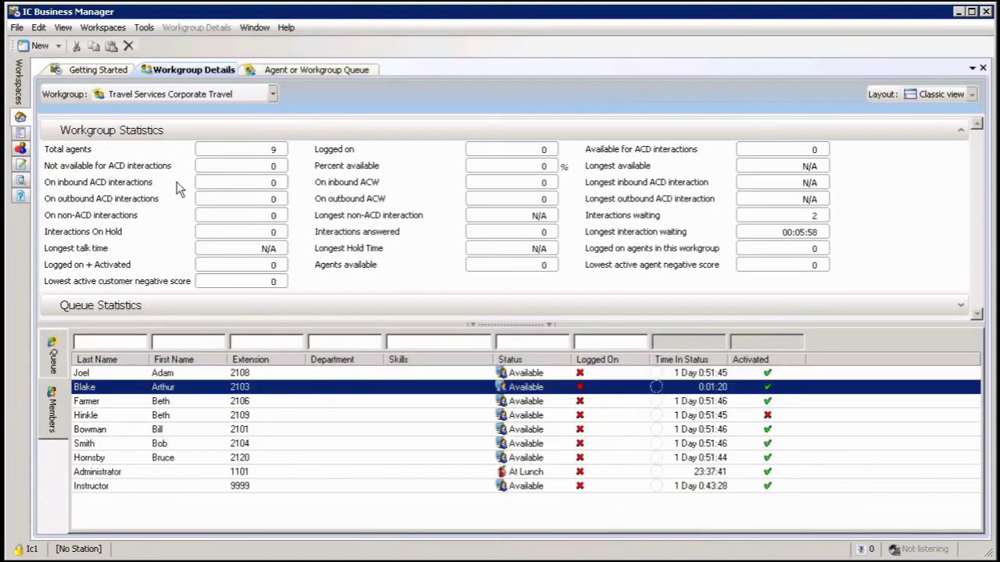